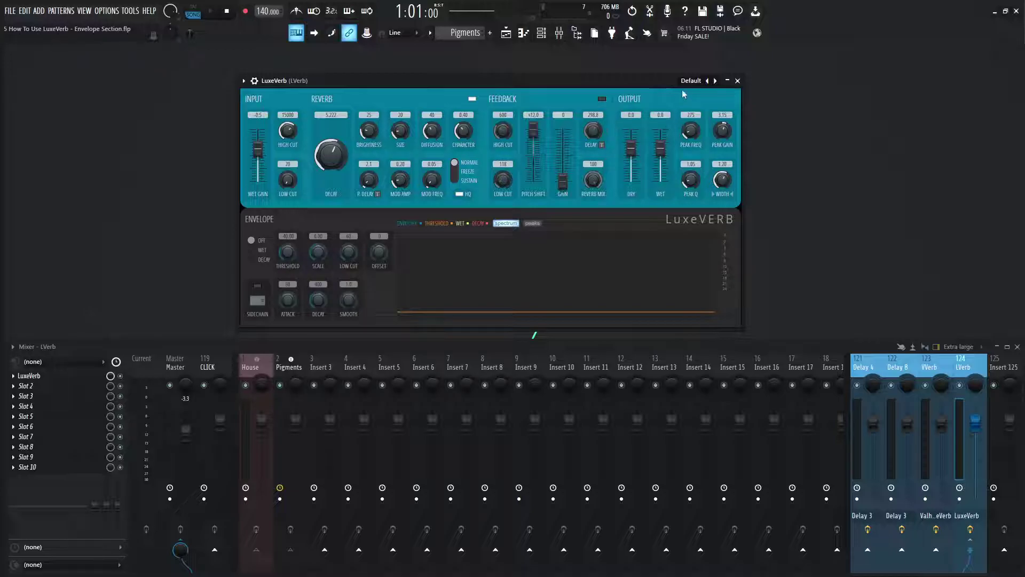
Keep LuxeVerb on the Default preset, start playback, and shorten the envelope decay to 50 ms.
{"action": "left_click", "coordinate": [690, 81]}
{"action": "left_click", "coordinate": [721, 20]}
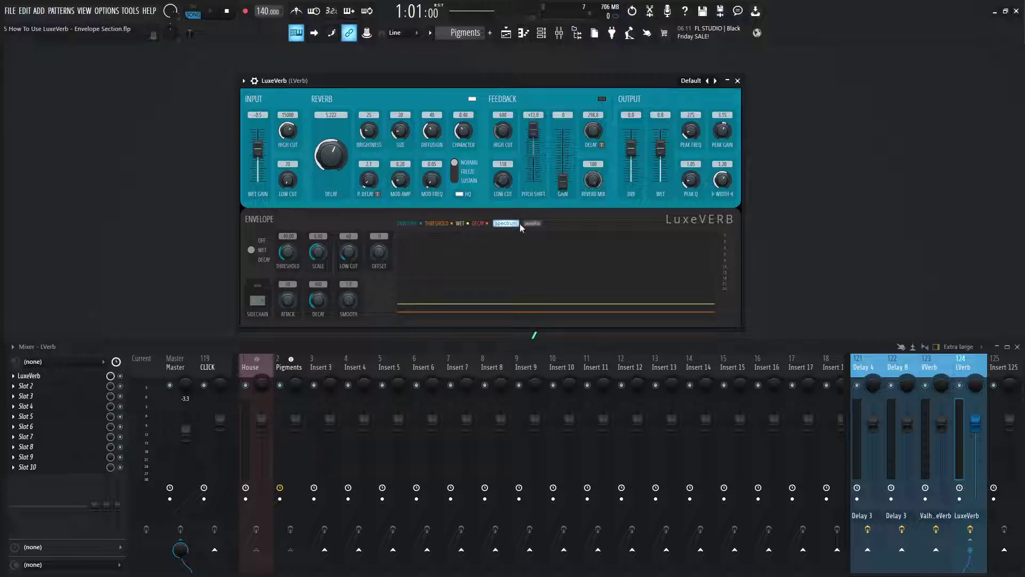
{"action": "key", "text": "space"}
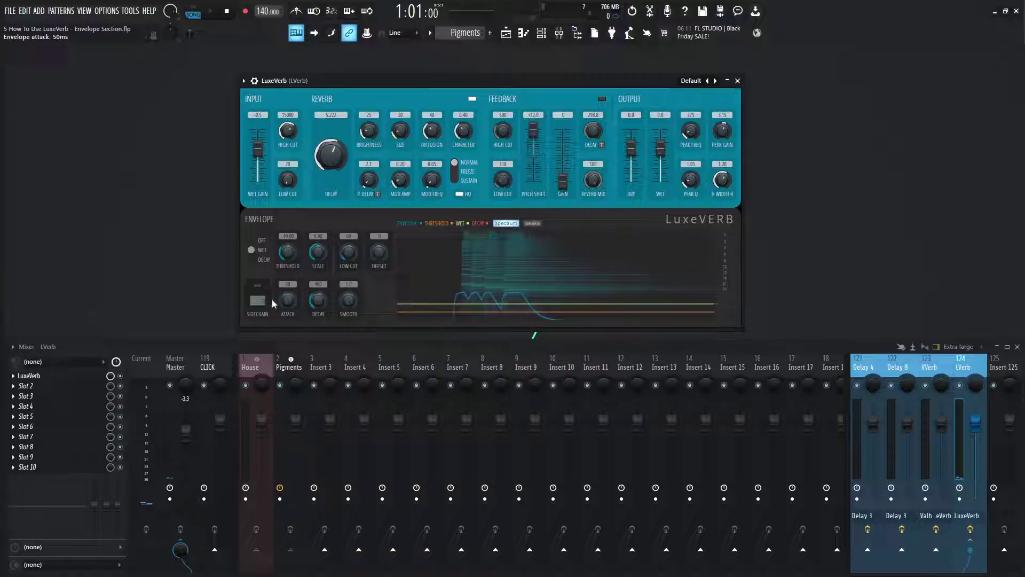
{"action": "left_click_drag", "start_coordinate": [317, 301], "coordinate": [318, 345]}
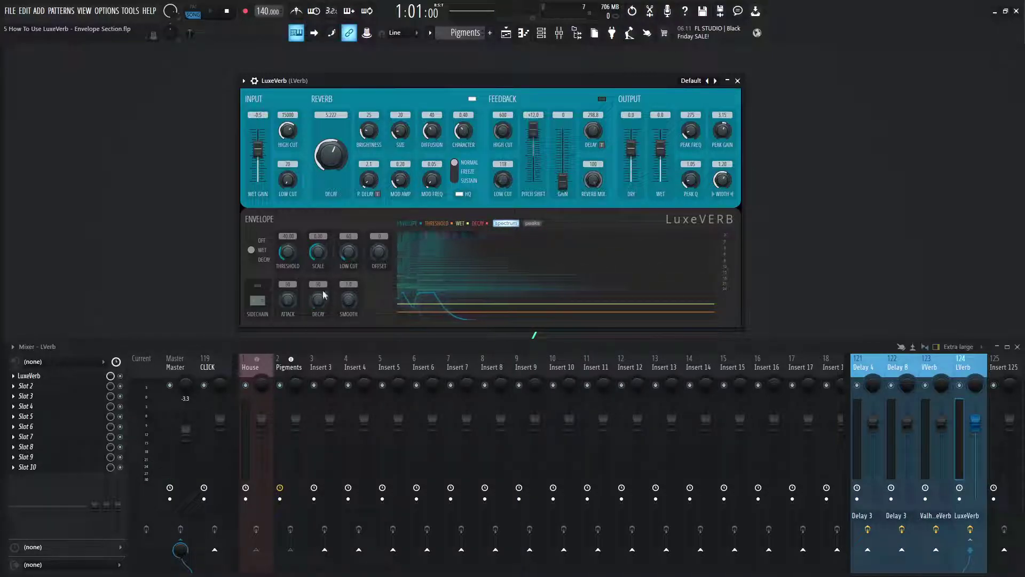
Resume playback, set envelope attack to 153 ms, and sweep decay to about 604 ms and back to 50 ms.
{"action": "key", "text": "space"}
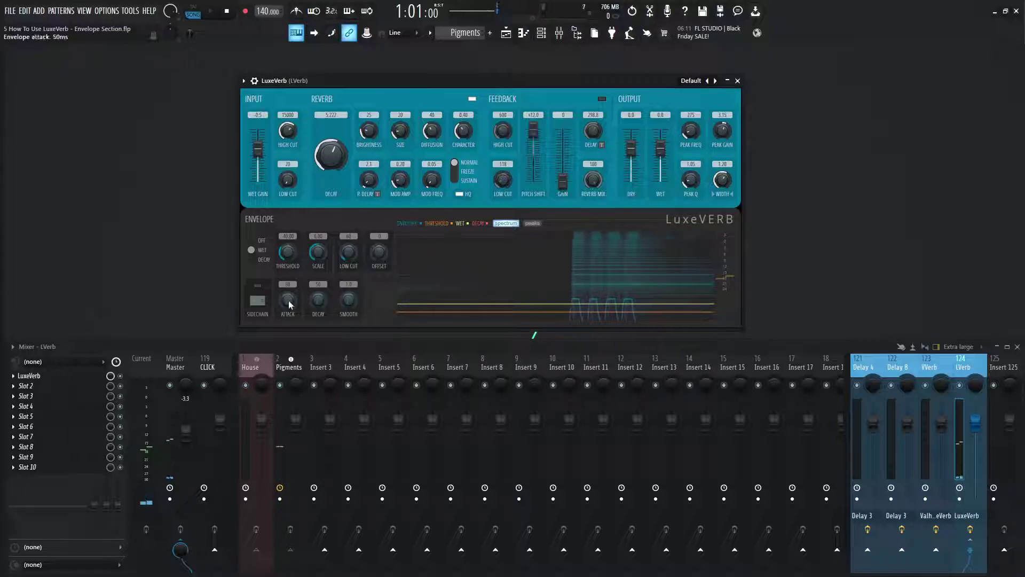
{"action": "left_click_drag", "start_coordinate": [288, 300], "coordinate": [288, 267]}
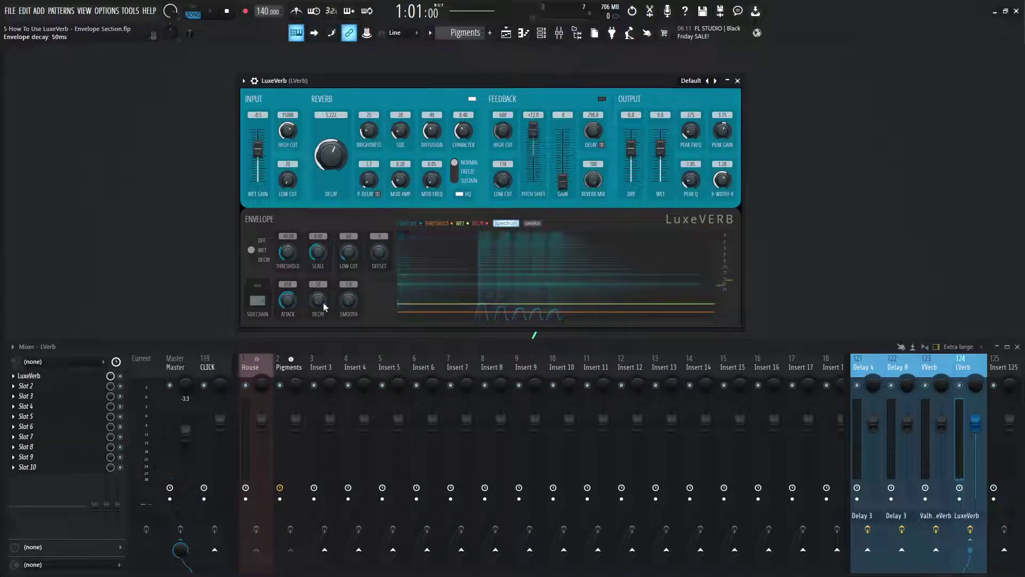
{"action": "left_click_drag", "start_coordinate": [324, 307], "coordinate": [324, 280]}
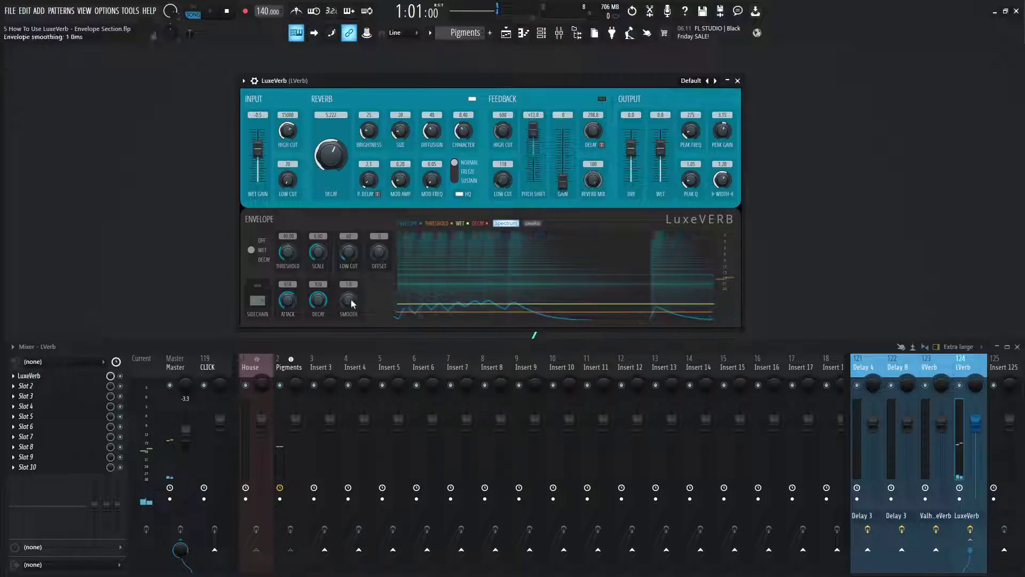
{"action": "left_click_drag", "start_coordinate": [318, 300], "coordinate": [291, 299]}
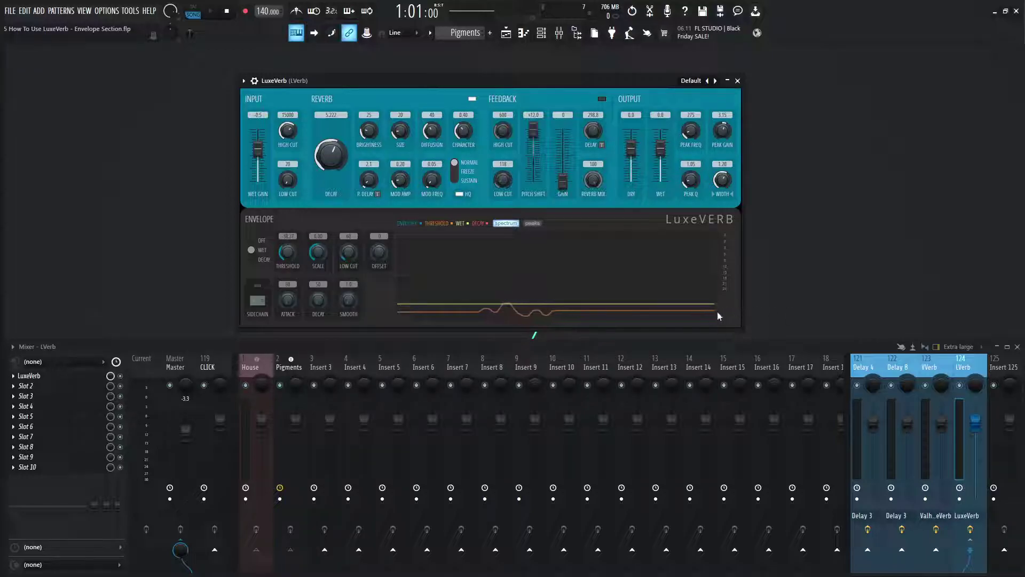
Play the song and turn LuxeVerb's Envelope Scale knob up to +0.45.
{"action": "key", "text": "space"}
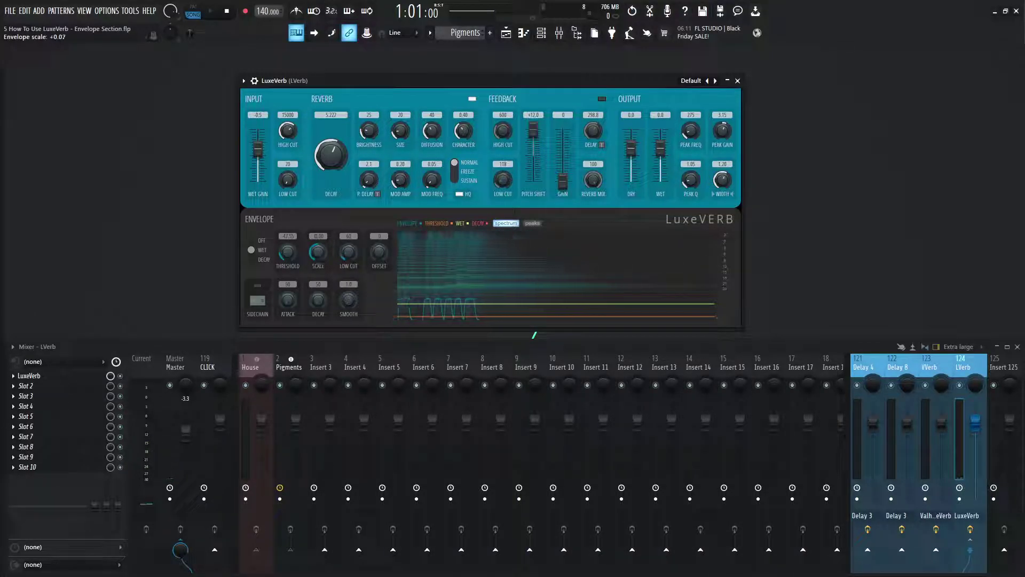
{"action": "left_click_drag", "start_coordinate": [318, 251], "coordinate": [318, 236]}
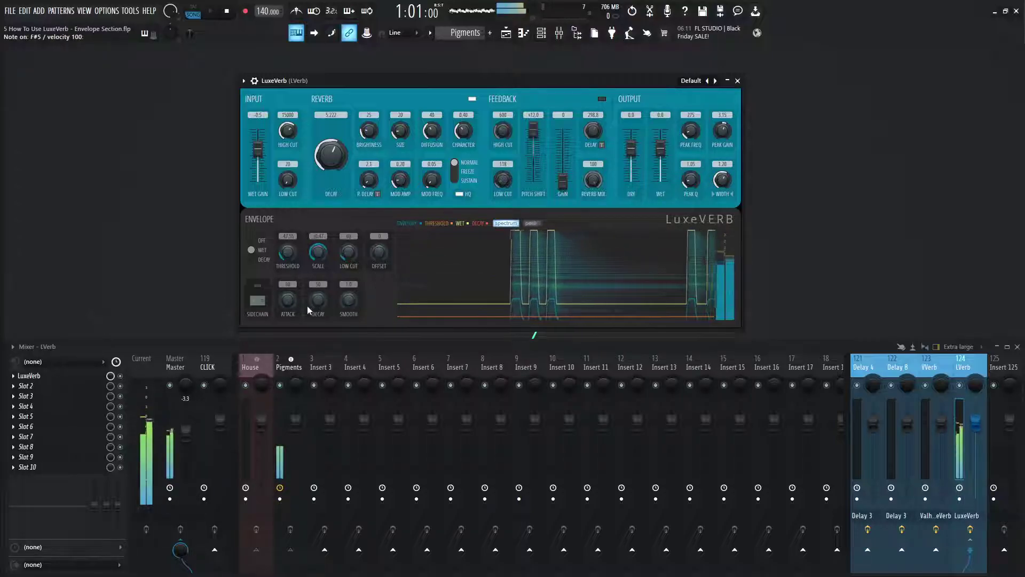
Sweep attack to about 506 ms and decay to about 304 ms, return both to 50 ms, set scale to about -0.62, then play G#5.
{"action": "left_click_drag", "start_coordinate": [291, 302], "coordinate": [291, 251]}
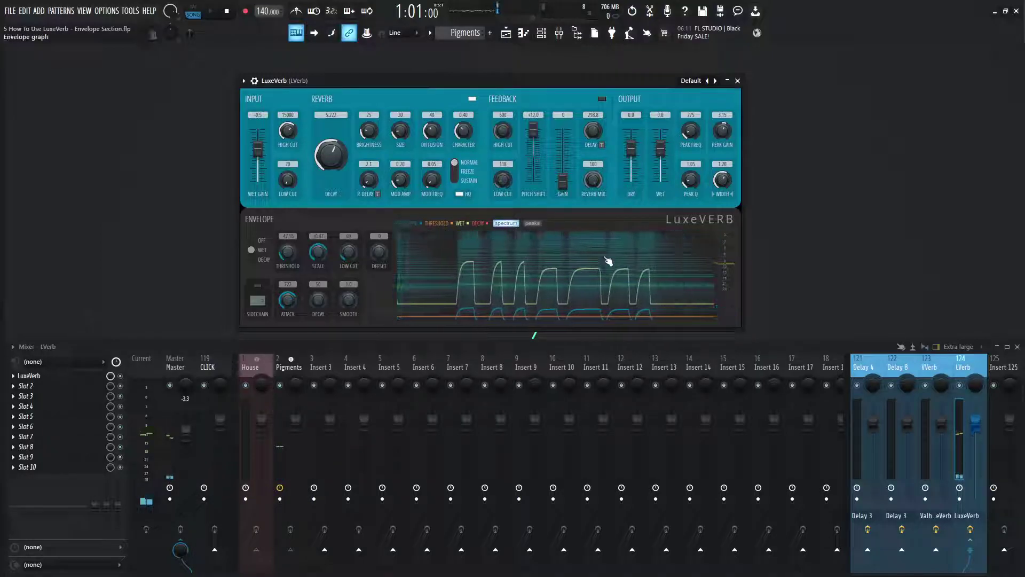
{"action": "left_click_drag", "start_coordinate": [297, 301], "coordinate": [298, 331]}
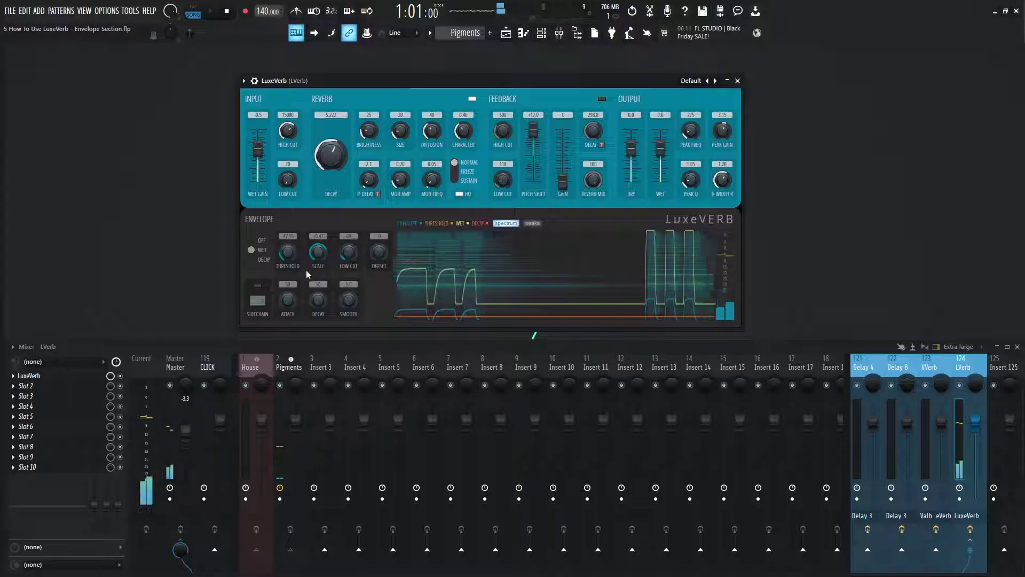
{"action": "mouse_move", "coordinate": [318, 300]}
{"action": "left_mouse_down"}
{"action": "mouse_move", "coordinate": [317, 267]}
{"action": "mouse_move", "coordinate": [322, 308]}
{"action": "left_mouse_up"}
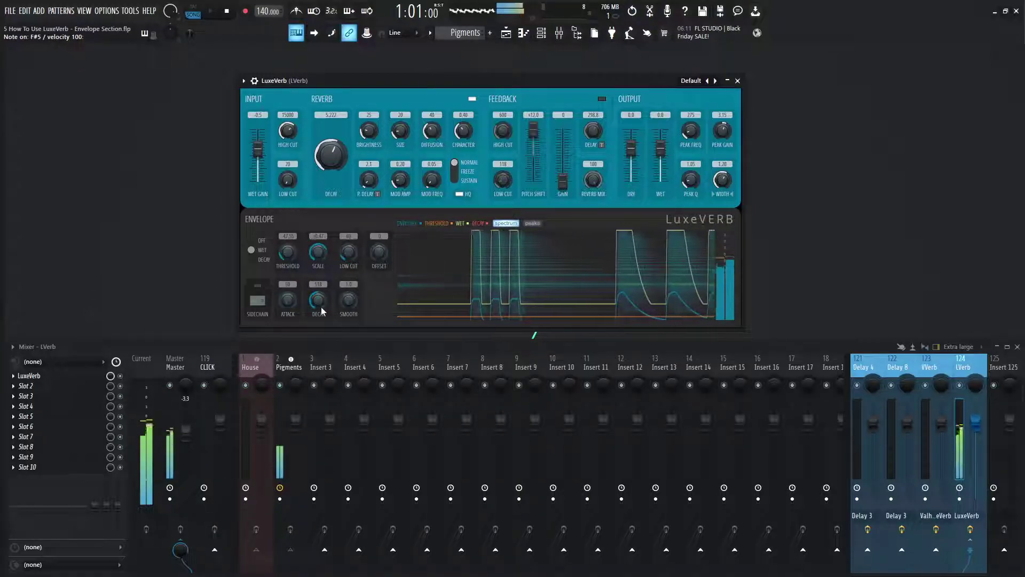
{"action": "left_click_drag", "start_coordinate": [318, 300], "coordinate": [317, 342]}
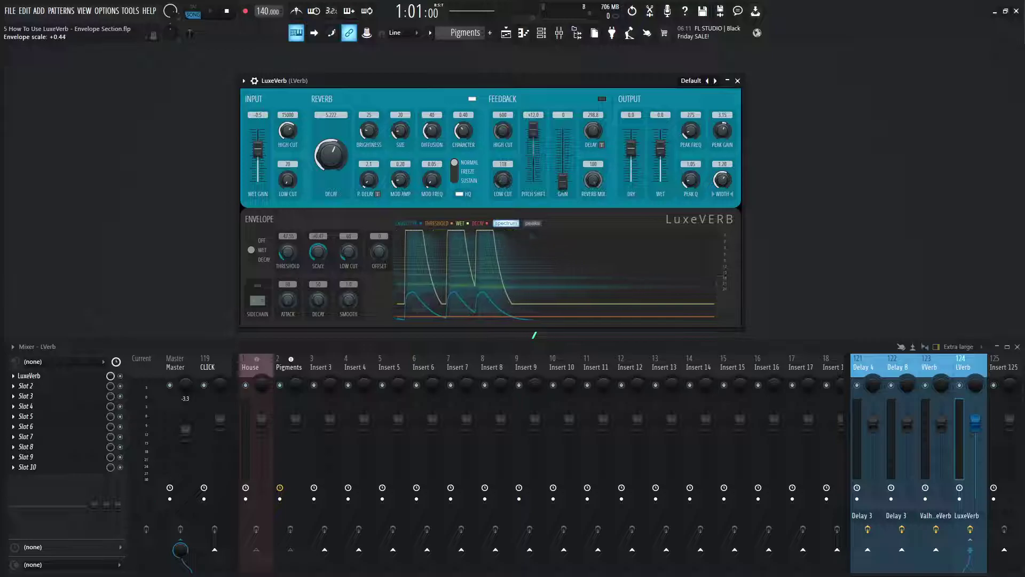
{"action": "left_click_drag", "start_coordinate": [320, 256], "coordinate": [320, 316]}
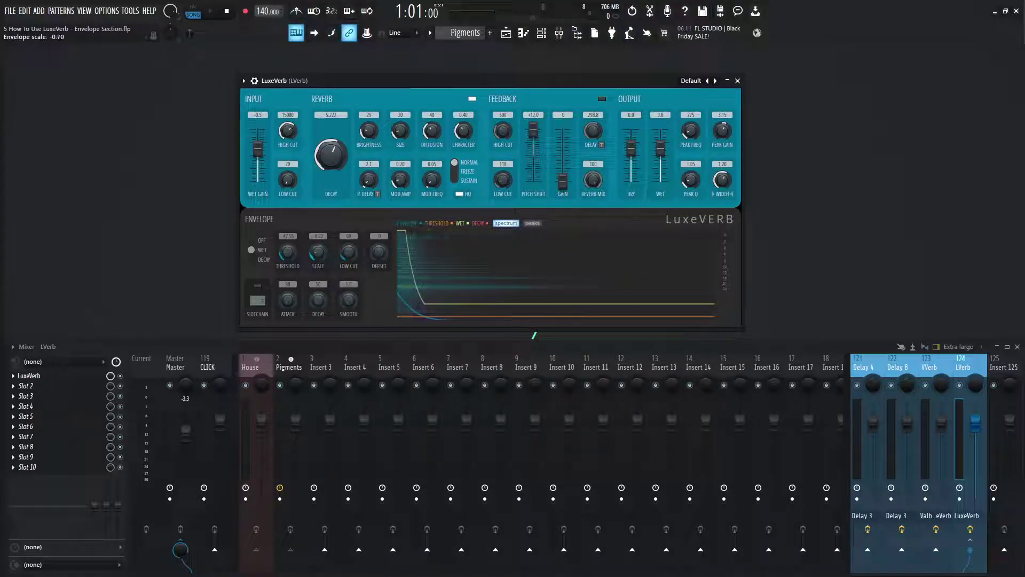
{"action": "key", "text": "h"}
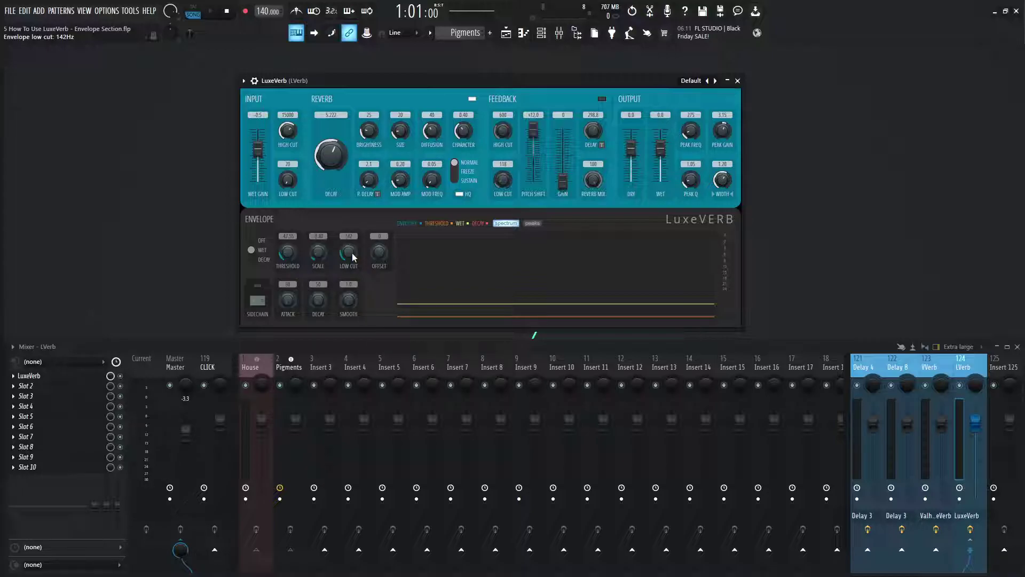
Play a G#5 note, raise the envelope scale to about 6.33, and raise the envelope offset.
{"action": "key", "text": "h"}
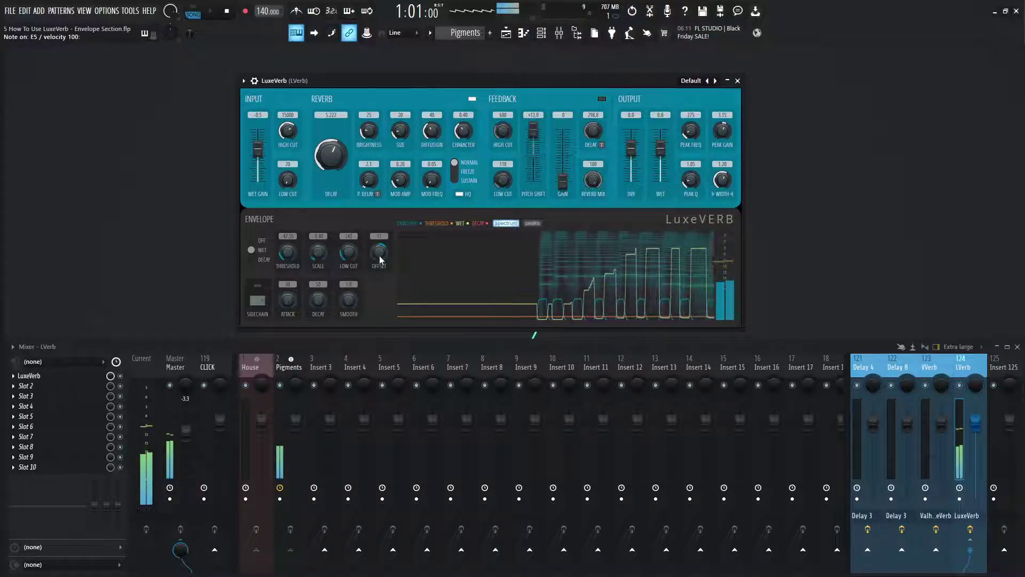
{"action": "left_click_drag", "start_coordinate": [320, 254], "coordinate": [319, 227]}
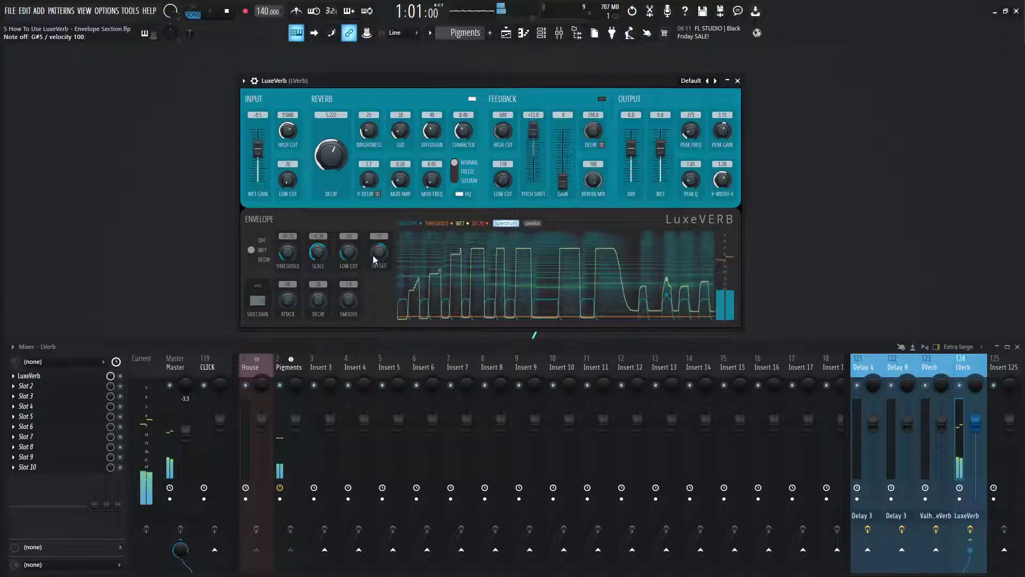
{"action": "mouse_move", "coordinate": [372, 255]}
{"action": "left_mouse_down"}
{"action": "mouse_move", "coordinate": [372, 247]}
{"action": "mouse_move", "coordinate": [373, 282]}
{"action": "mouse_move", "coordinate": [373, 255]}
{"action": "left_mouse_up"}
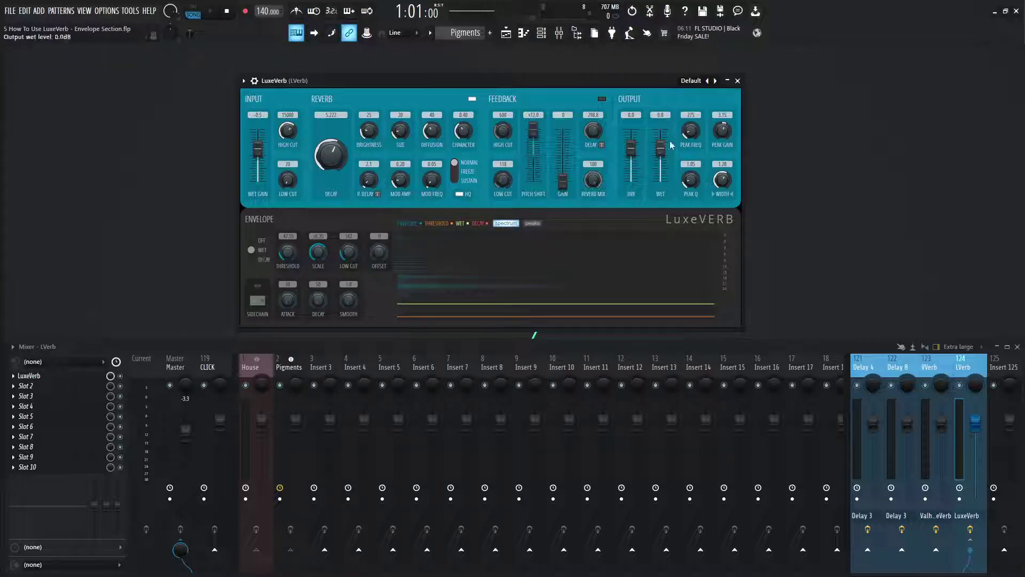
Switch the envelope to decay mode and back to wet, hide the playlist, and select the House mixer track.
{"action": "left_click", "coordinate": [251, 259]}
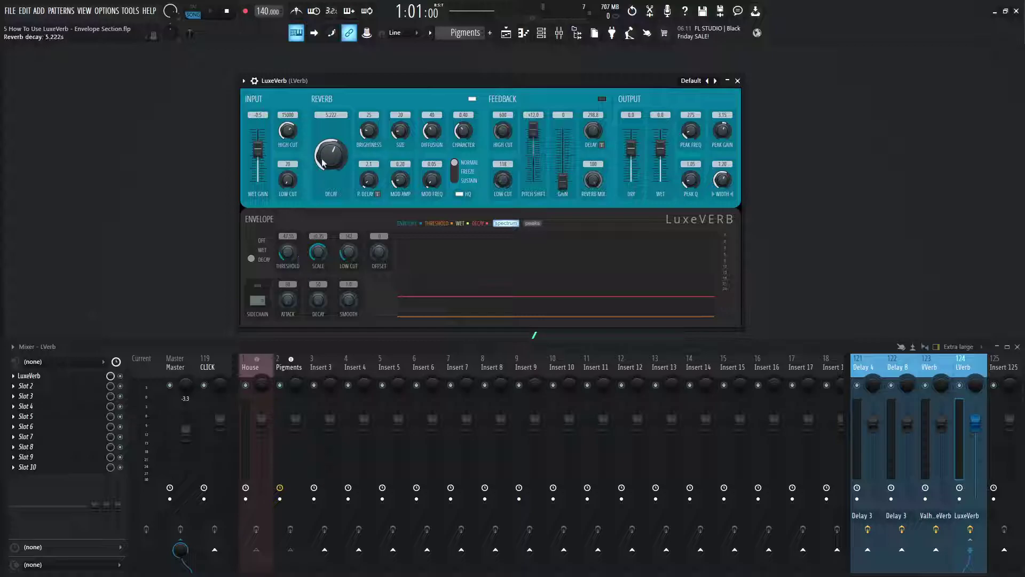
{"action": "left_click", "coordinate": [257, 250]}
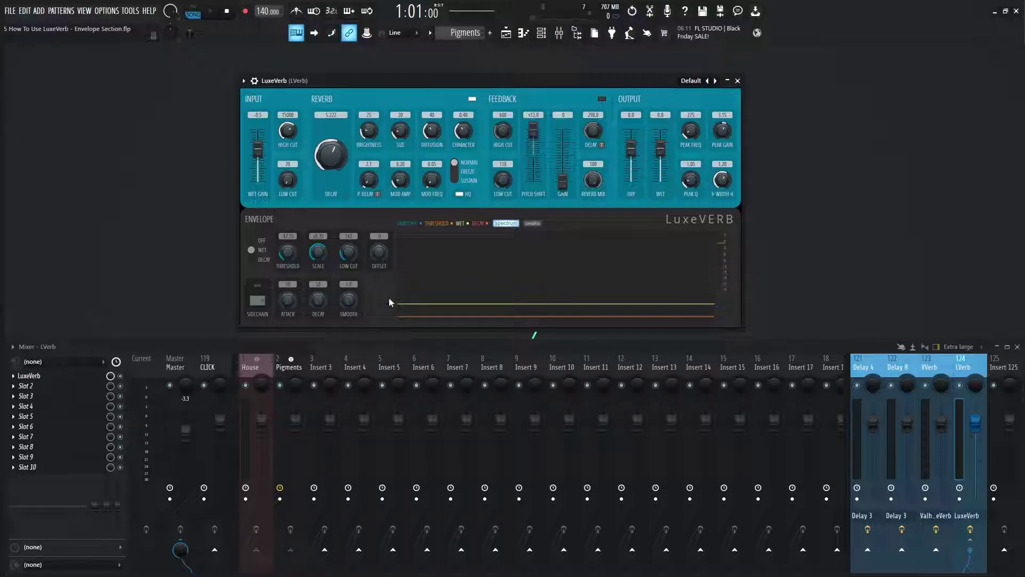
{"action": "key", "text": "F5"}
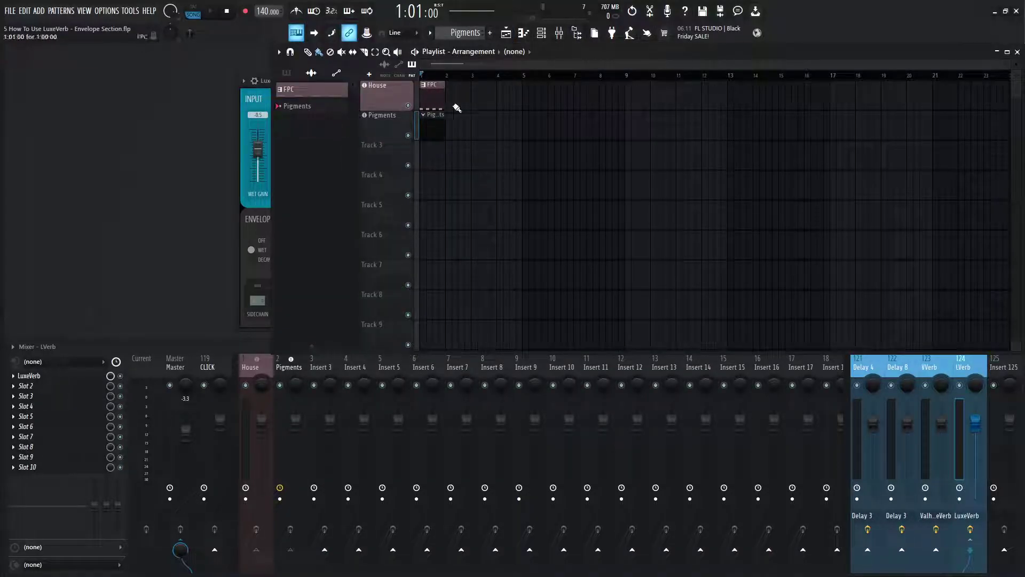
{"action": "key", "text": "F5"}
{"action": "left_click", "coordinate": [261, 365]}
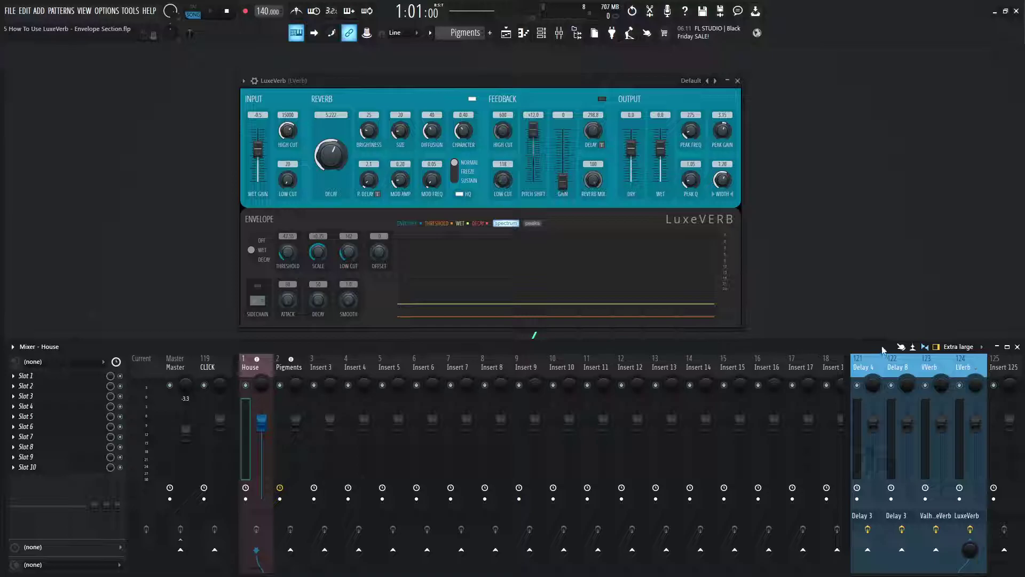
Set the envelope sidechain source to House and open the House kick pattern from the playlist.
{"action": "left_click", "coordinate": [262, 302]}
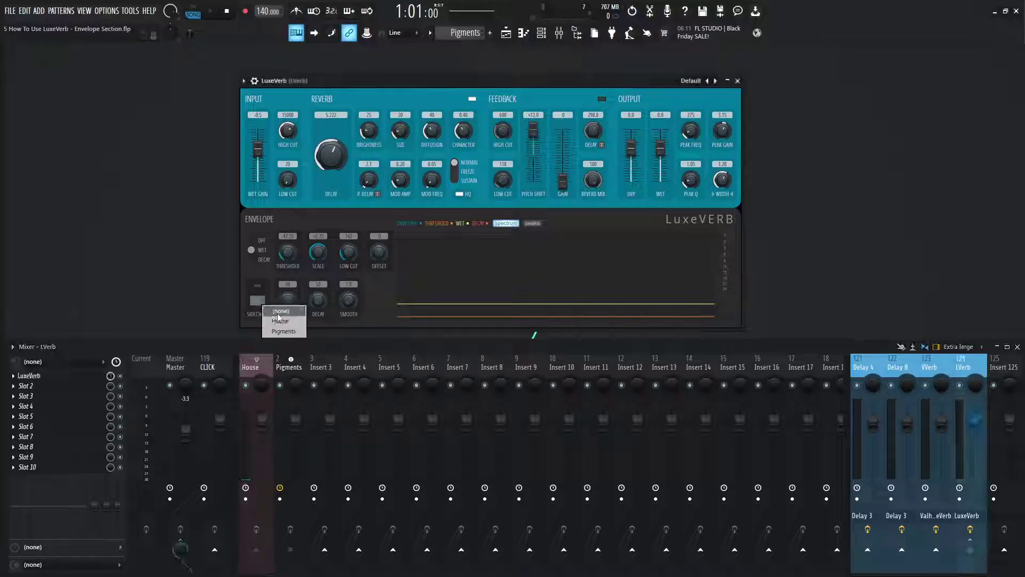
{"action": "left_click", "coordinate": [282, 322]}
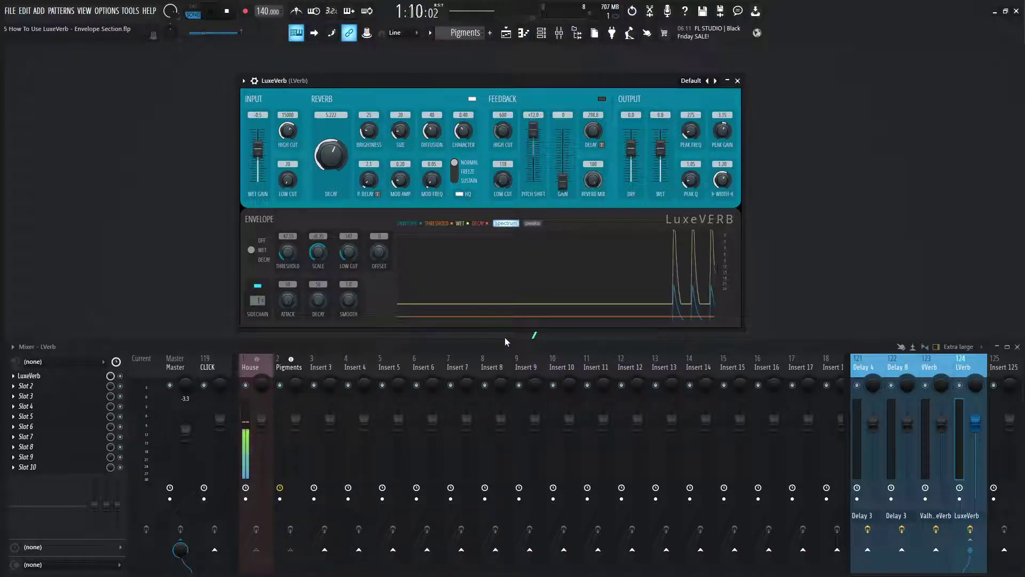
{"action": "key", "text": "F5"}
{"action": "double_click", "coordinate": [434, 99]}
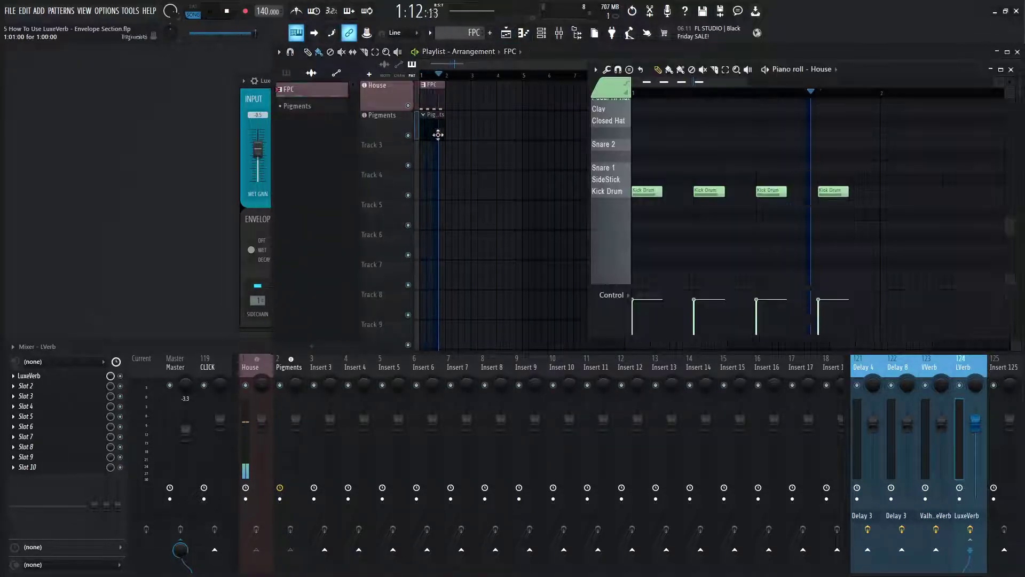
{"action": "key", "text": "F5"}
Move the LuxeVerb window up and left, select the Pigments track, stop playback, and reopen the playlist.
{"action": "left_click_drag", "start_coordinate": [513, 79], "coordinate": [330, 57]}
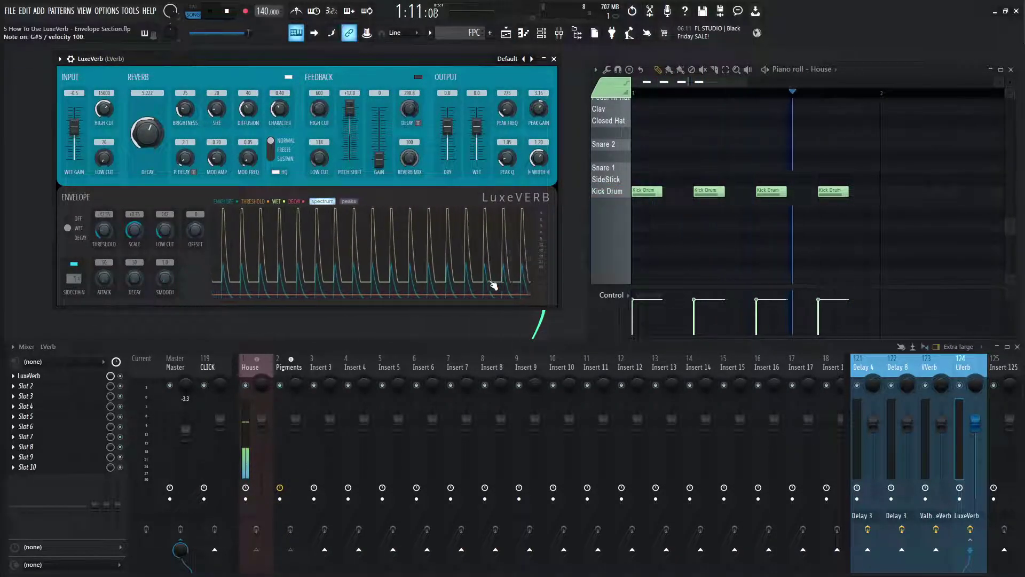
{"action": "left_click", "coordinate": [289, 367]}
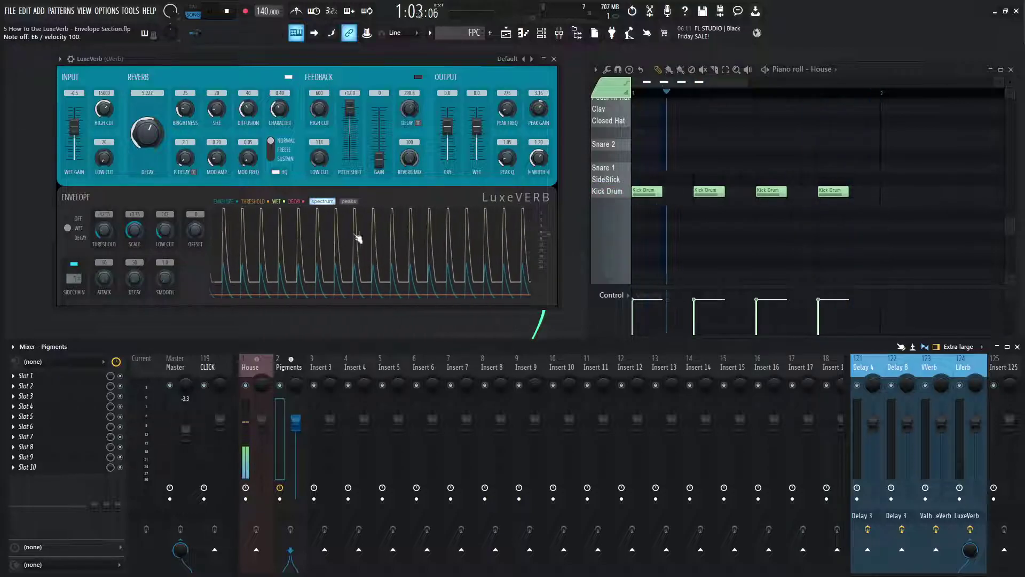
{"action": "key", "text": "space"}
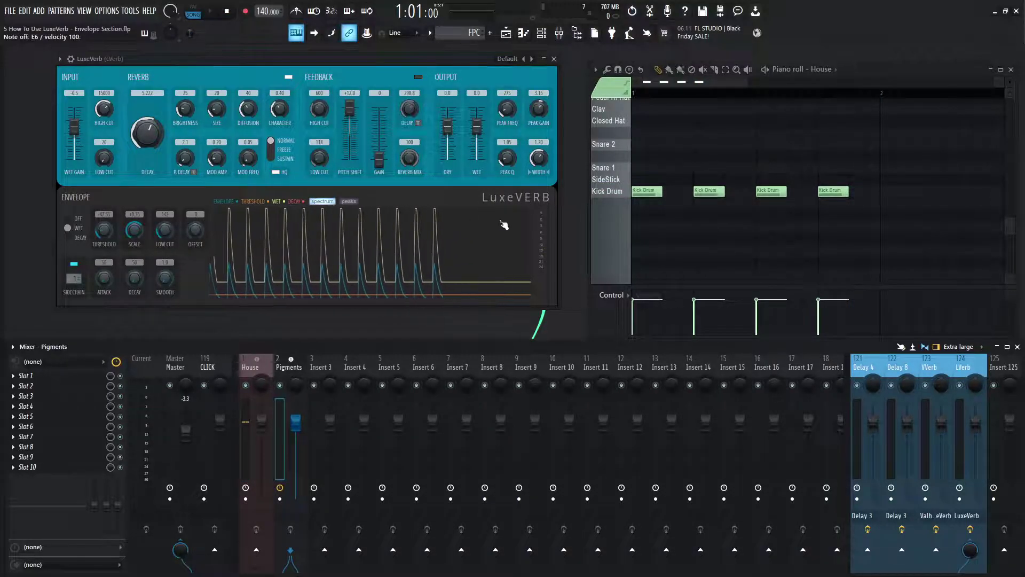
{"action": "key", "text": "F5"}
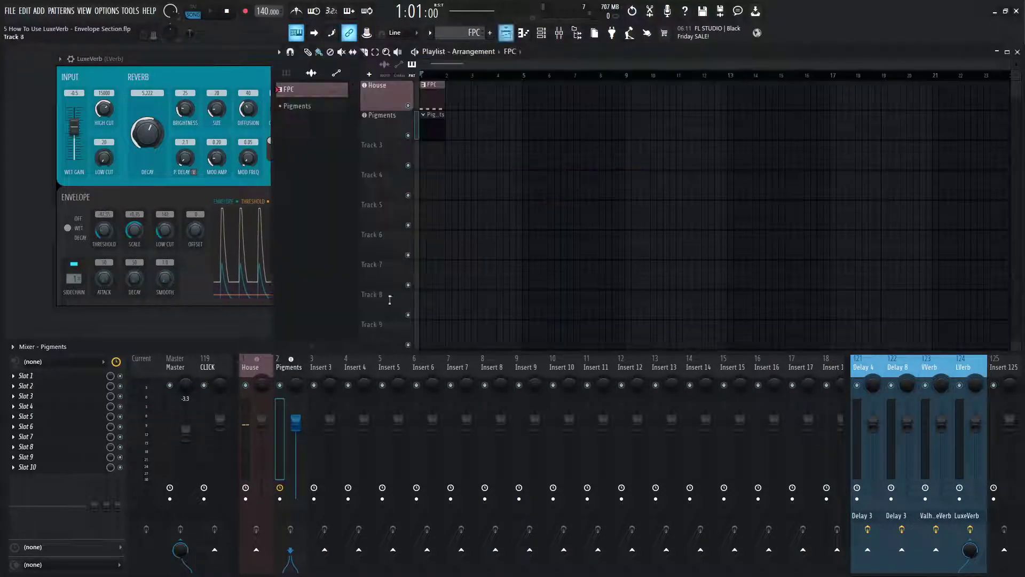
Bring LuxeVerb to the front, play the song, and lower the envelope scale to about +0.18.
{"action": "left_click", "coordinate": [392, 131]}
{"action": "left_click", "coordinate": [393, 131]}
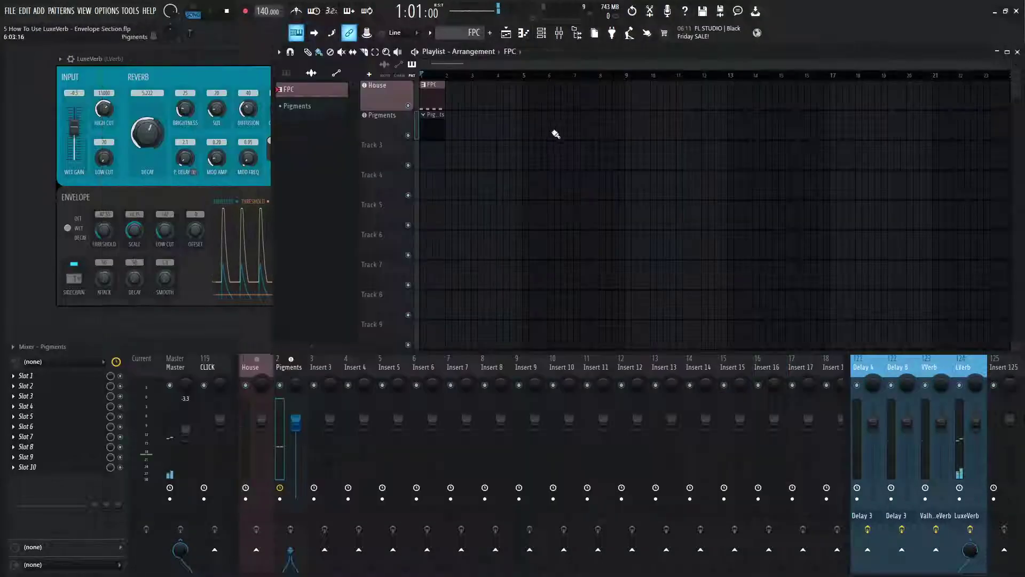
{"action": "left_click", "coordinate": [240, 68]}
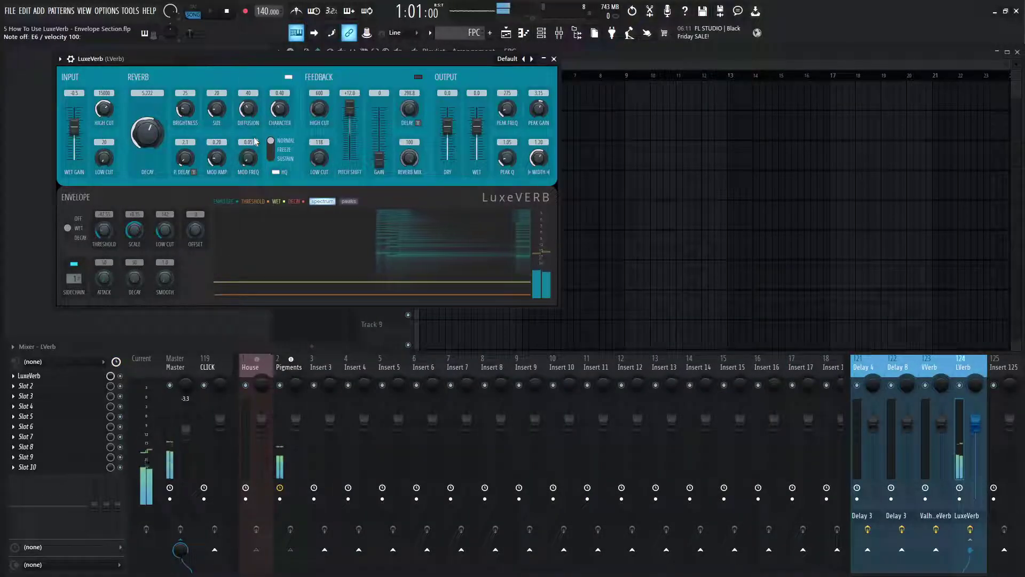
{"action": "key", "text": "space"}
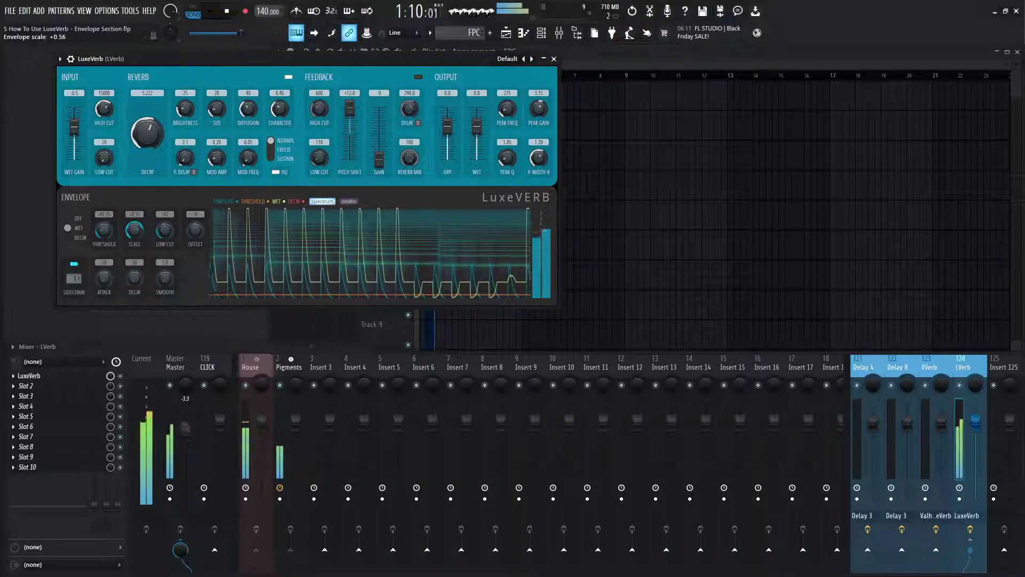
{"action": "left_click_drag", "start_coordinate": [136, 231], "coordinate": [135, 239]}
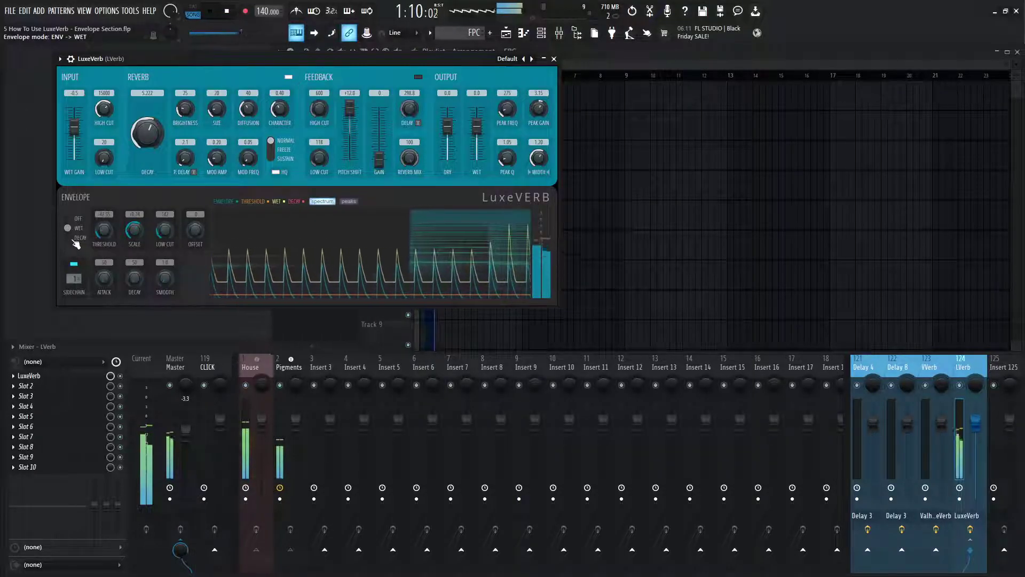
{"action": "left_click", "coordinate": [75, 238]}
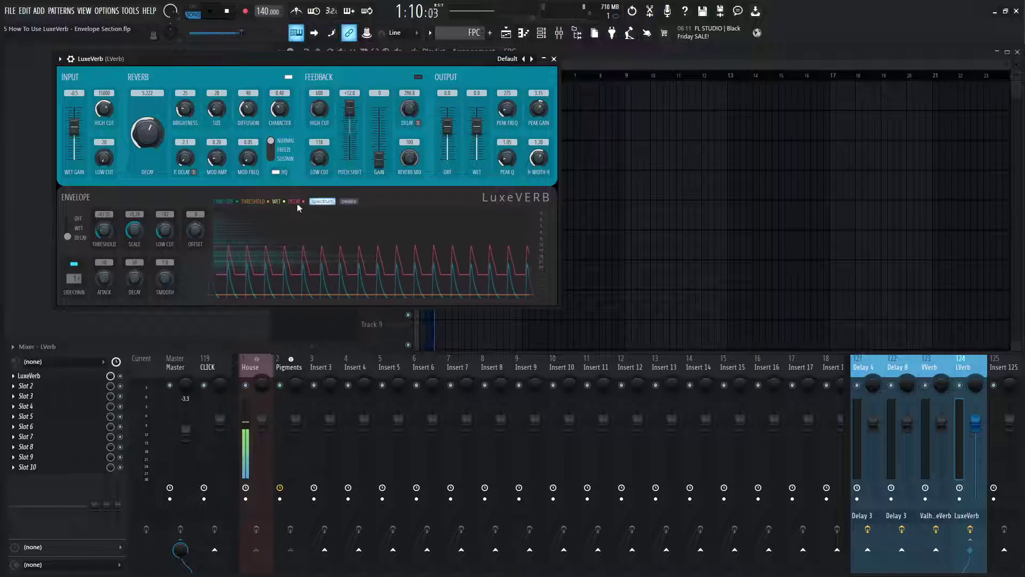
{"action": "left_click", "coordinate": [75, 230]}
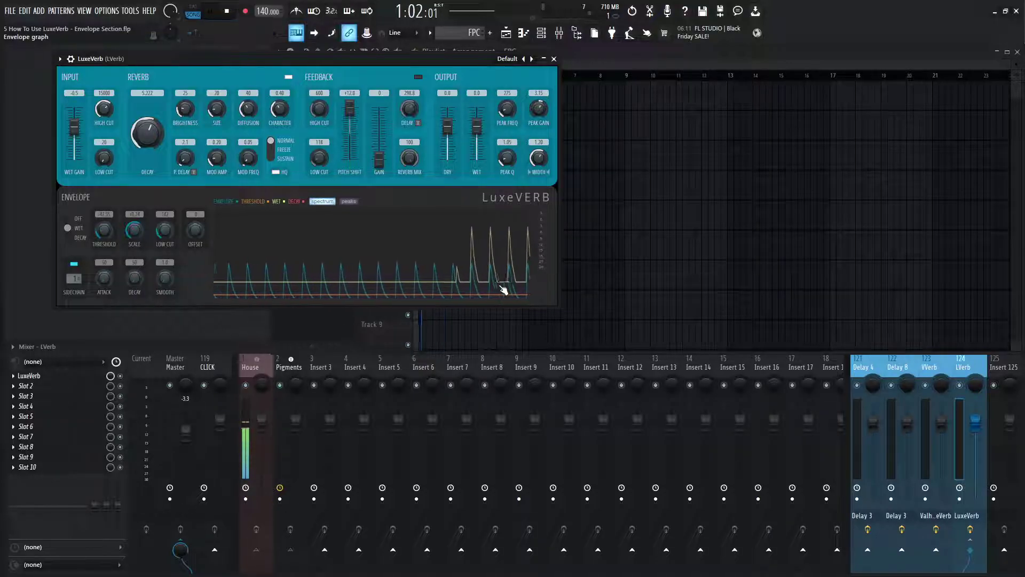
Turn on the peaks display, switch the envelope sidechain off, and hide the spectrum in the envelope graph.
{"action": "left_click", "coordinate": [323, 202]}
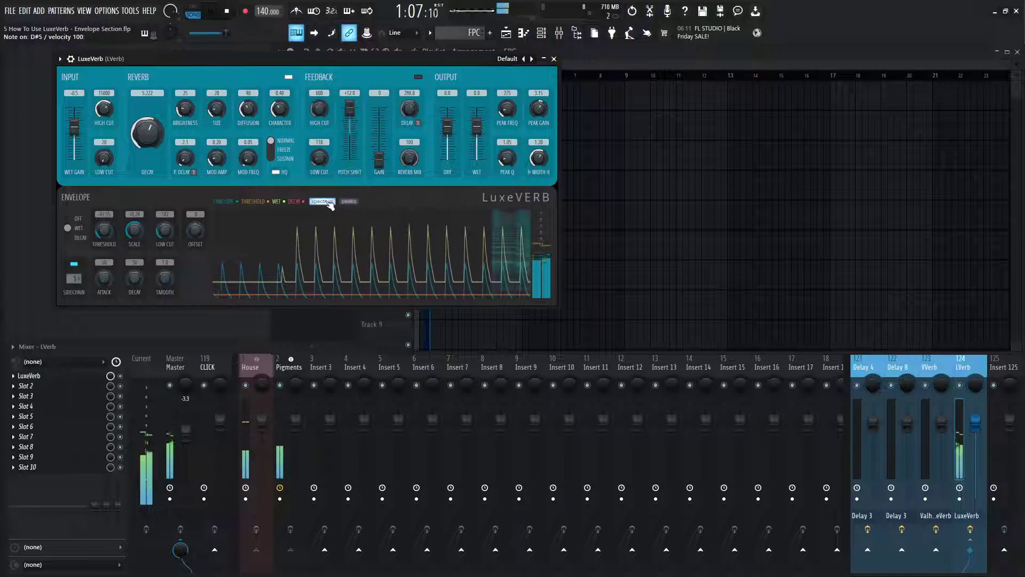
{"action": "left_click", "coordinate": [349, 201]}
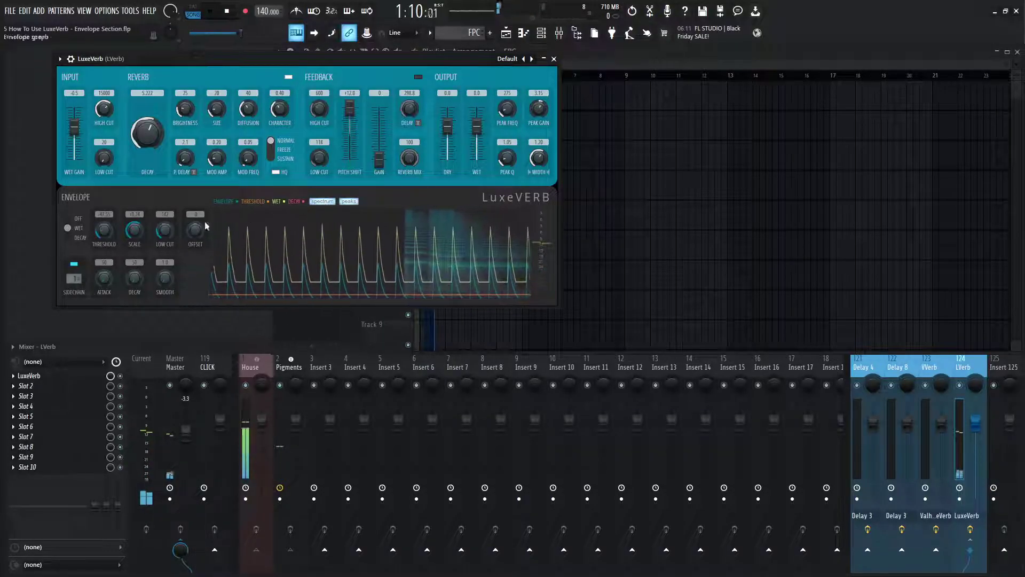
{"action": "left_click", "coordinate": [75, 263]}
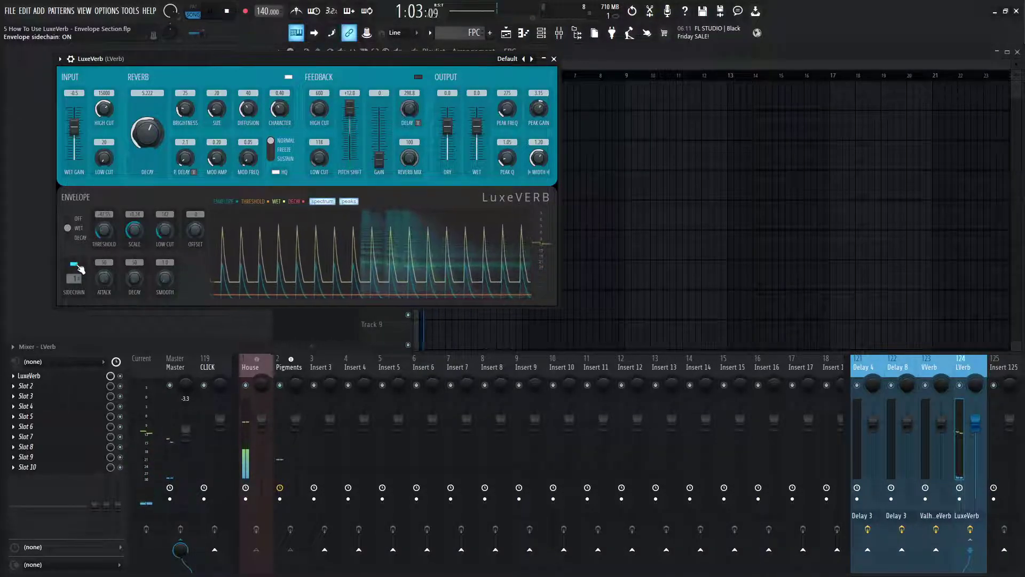
{"action": "left_click", "coordinate": [323, 201]}
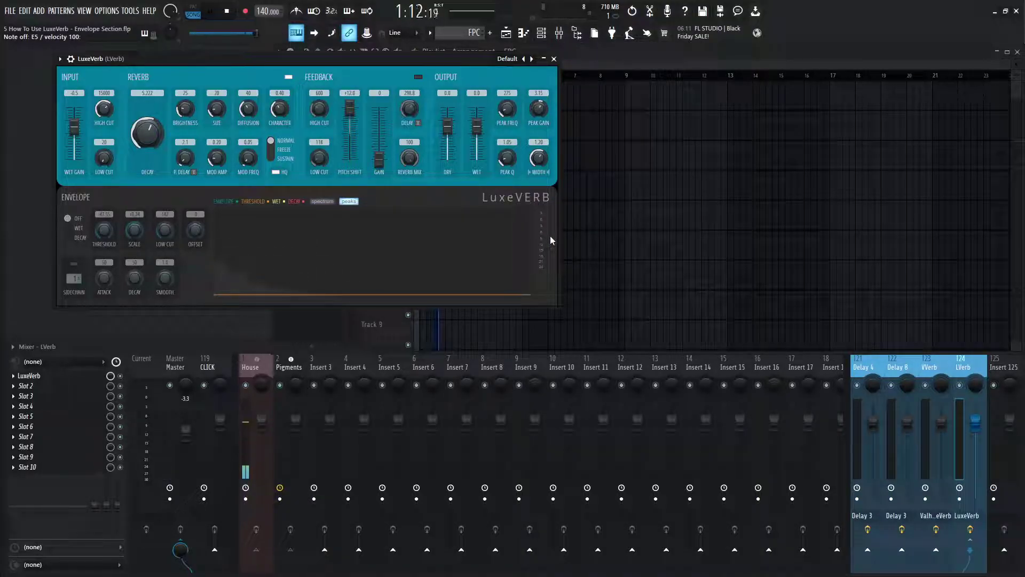
{"action": "left_click", "coordinate": [511, 60]}
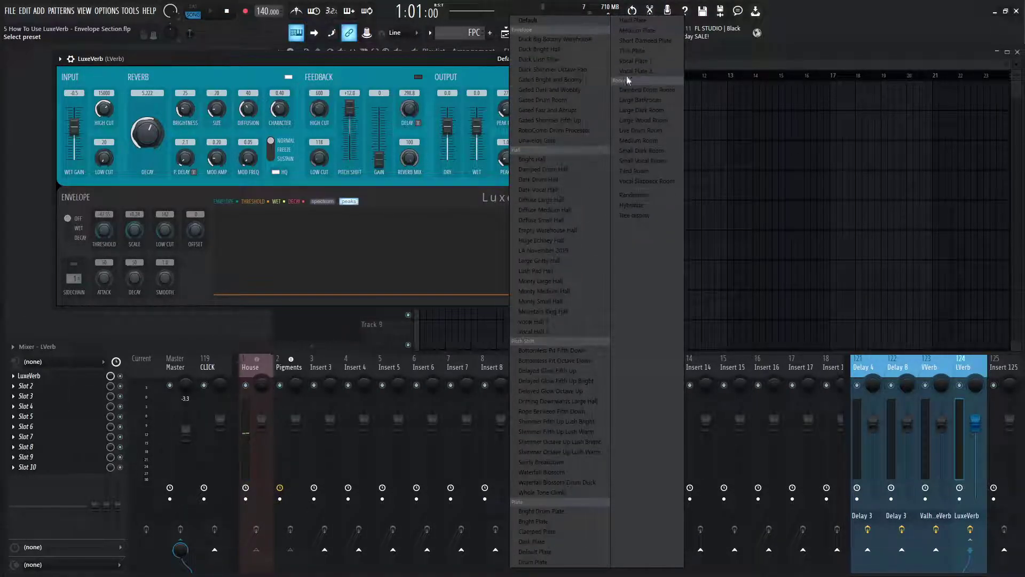
{"action": "left_click", "coordinate": [429, 58]}
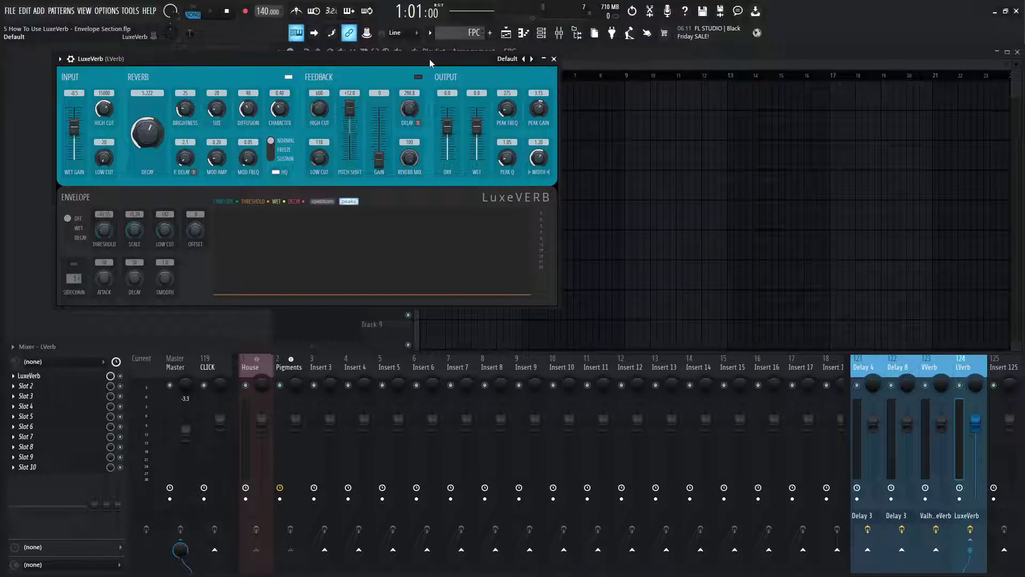